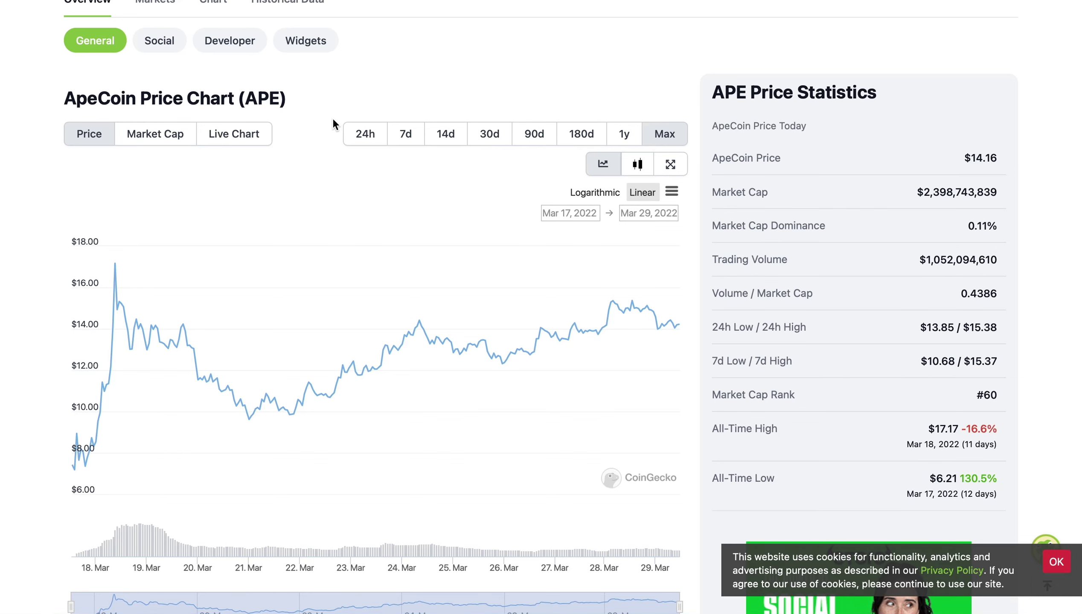
Step: Scroll through ApeCoin's price chart and statistics, then return to the coin header showing $14.16
{"action": "scroll", "coordinate": [333, 125], "scroll_direction": "down", "scroll_amount": 5}
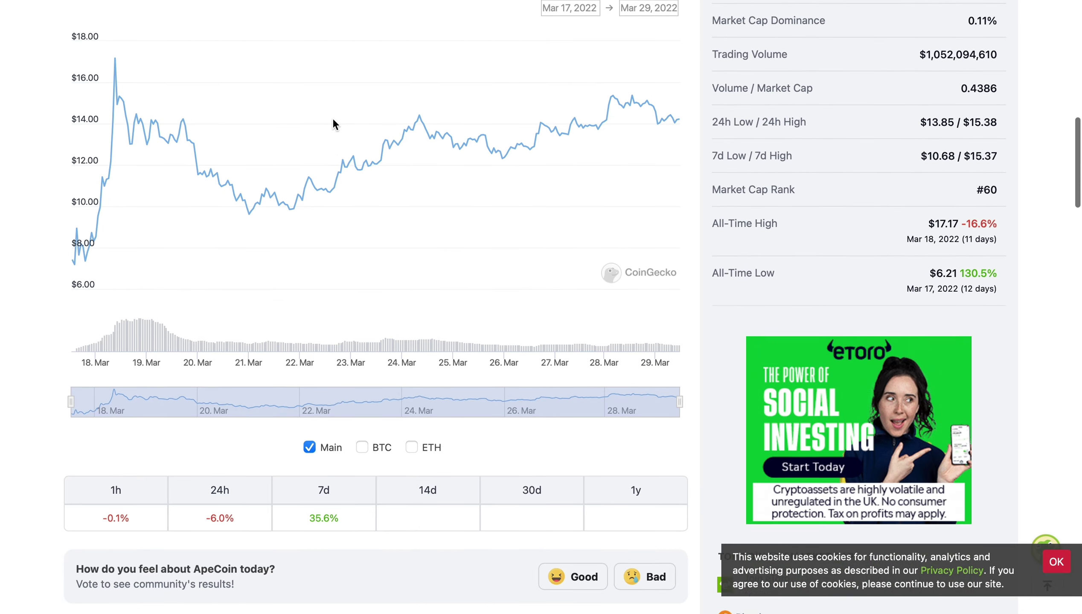
{"action": "scroll", "coordinate": [334, 125], "scroll_direction": "up", "scroll_amount": 2}
{"action": "scroll", "coordinate": [332, 118], "scroll_direction": "up", "scroll_amount": 4}
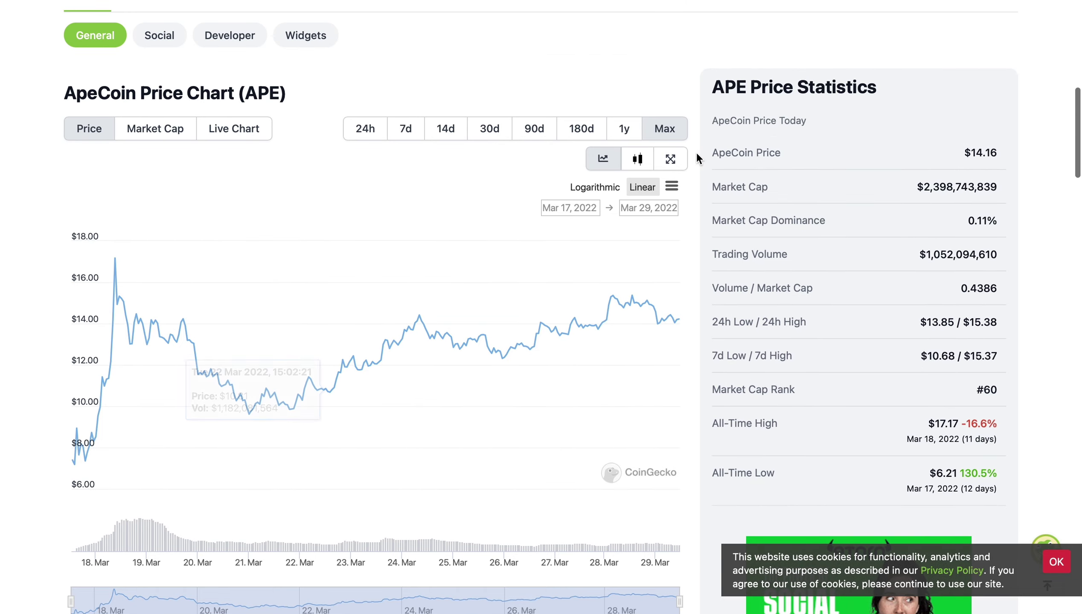
{"action": "scroll", "coordinate": [696, 152], "scroll_direction": "down", "scroll_amount": 2}
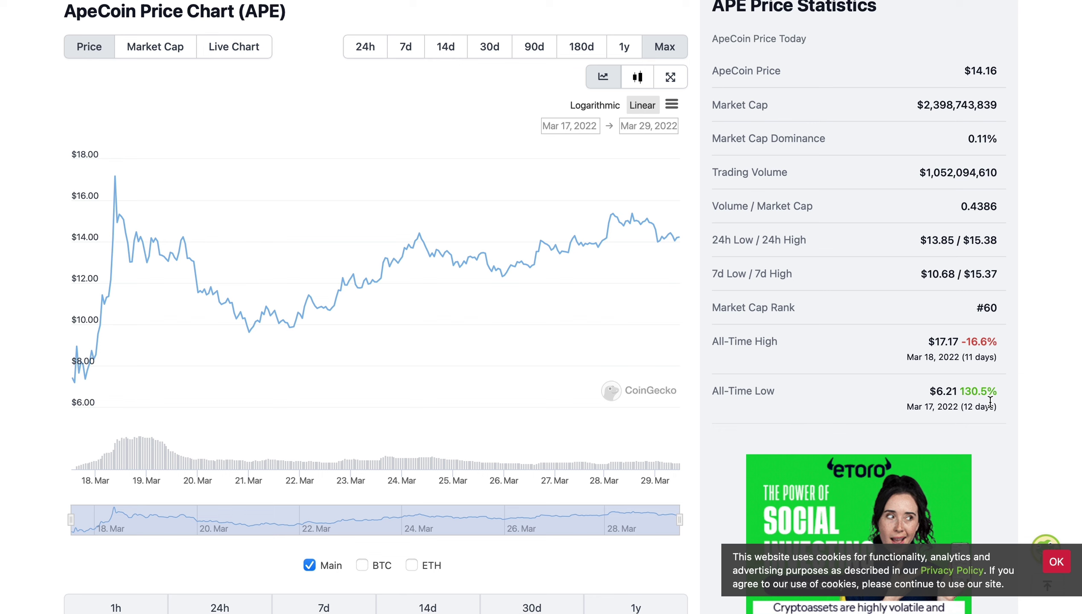
{"action": "scroll", "coordinate": [767, 366], "scroll_direction": "down", "scroll_amount": 5}
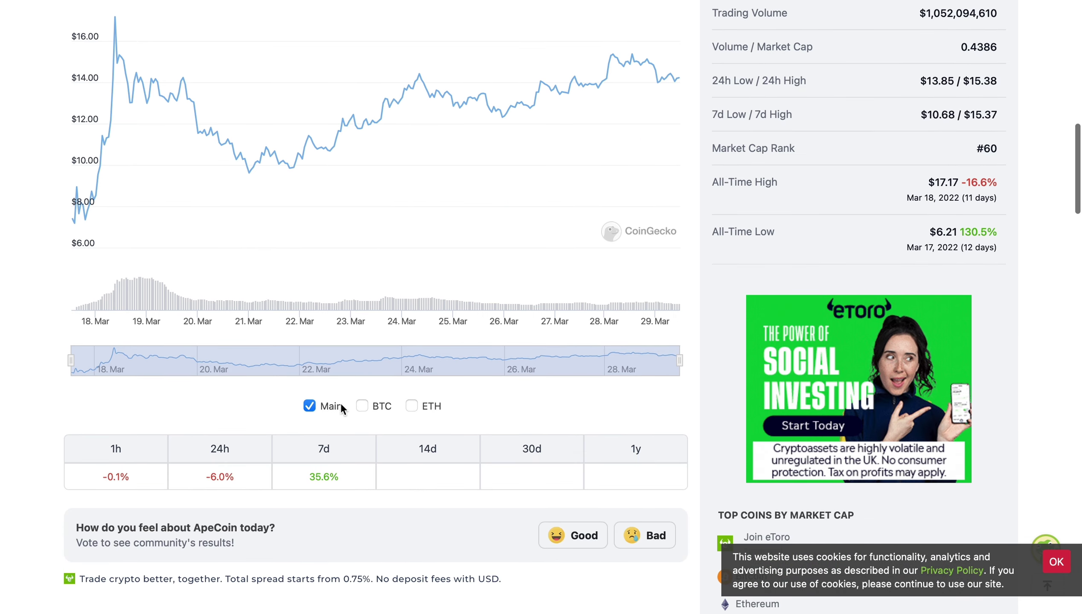
{"action": "scroll", "coordinate": [329, 426], "scroll_direction": "up", "scroll_amount": 12}
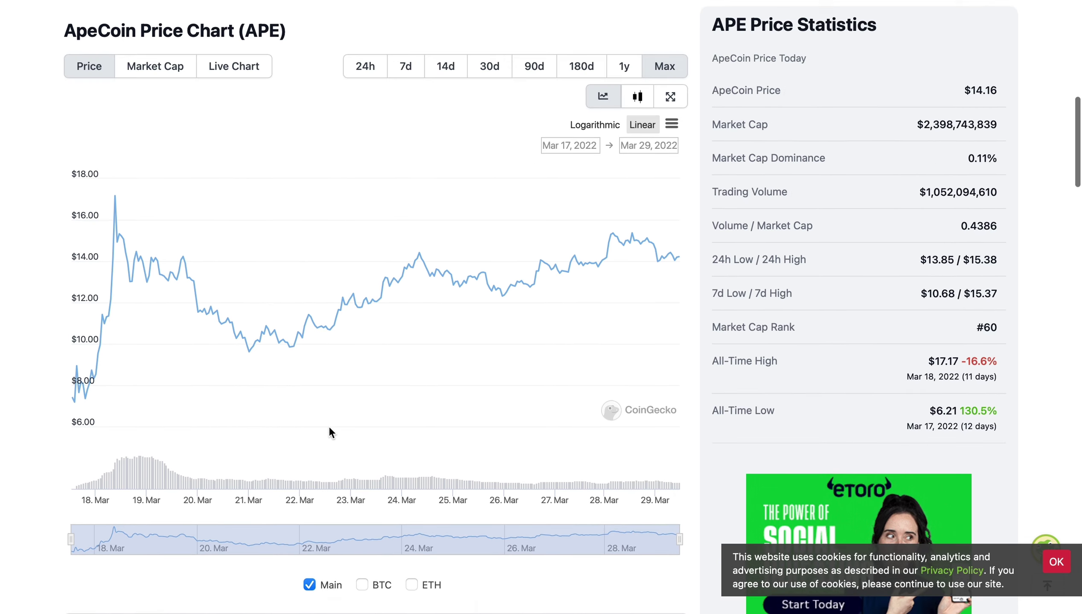
{"action": "scroll", "coordinate": [329, 427], "scroll_direction": "up", "scroll_amount": 7}
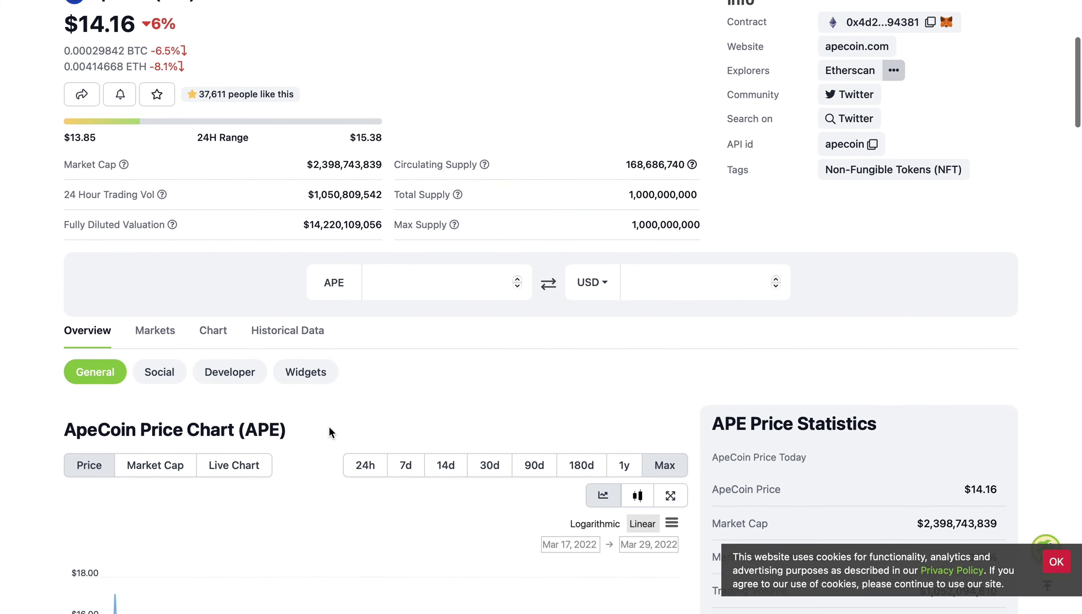
{"action": "scroll", "coordinate": [329, 432], "scroll_direction": "up", "scroll_amount": 2}
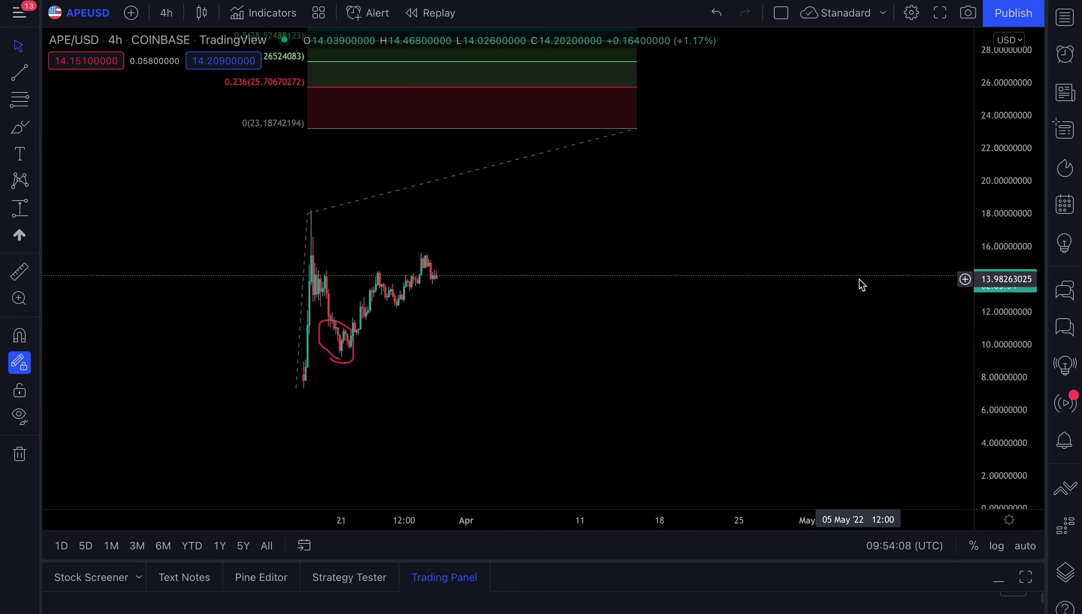
Step: Rescale the APE/USD price axis to roughly 2–28 and shift the candles left, leaving space on the right
{"action": "left_click_drag", "start_coordinate": [1039, 267], "coordinate": [1039, 284]}
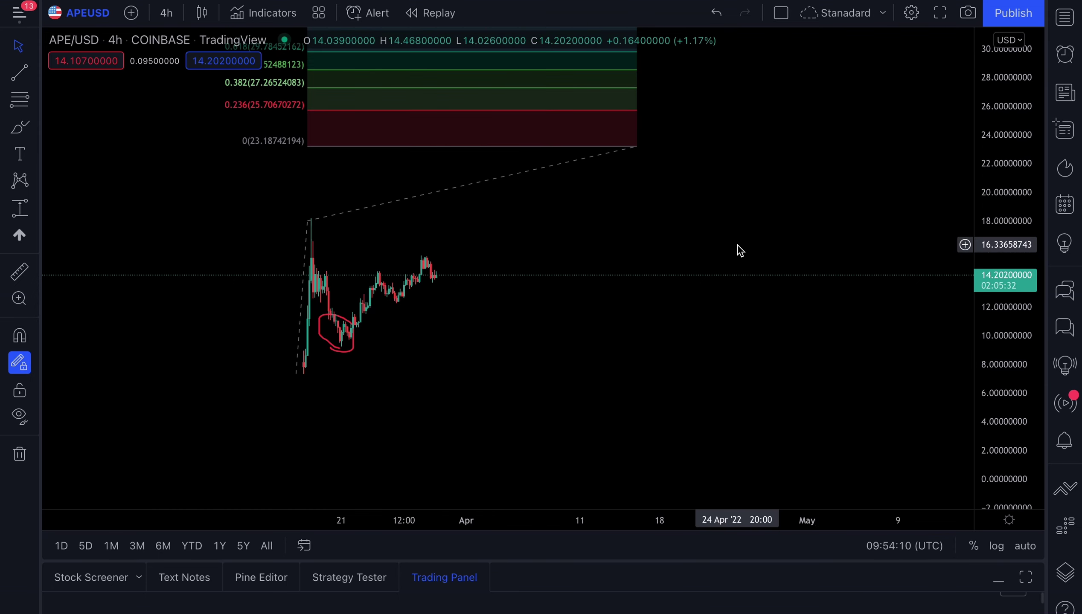
{"action": "left_click_drag", "start_coordinate": [739, 249], "coordinate": [668, 247]}
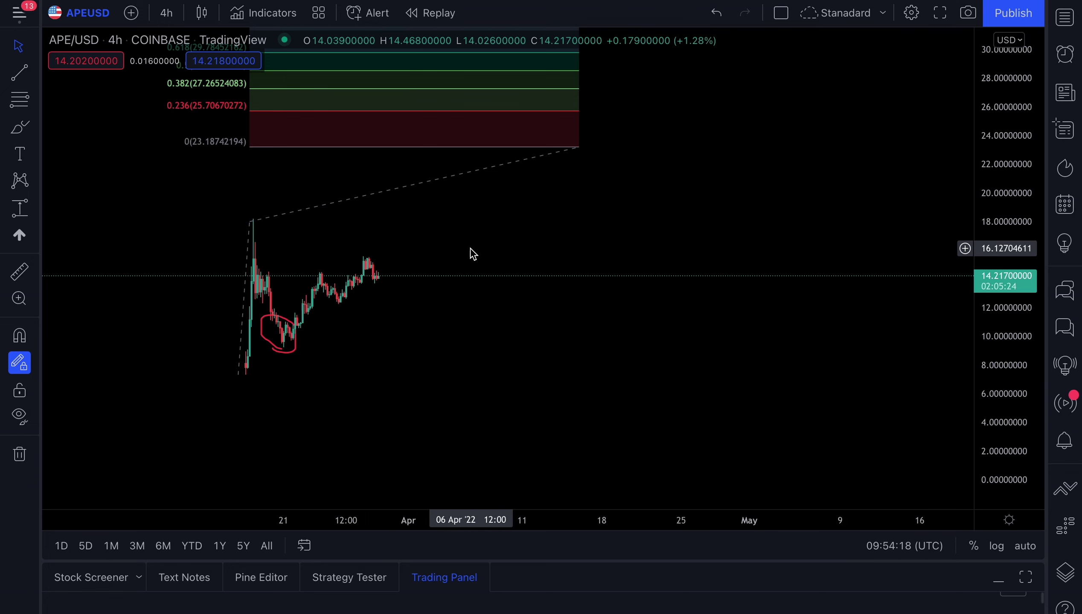
{"action": "left_click_drag", "start_coordinate": [469, 248], "coordinate": [398, 260]}
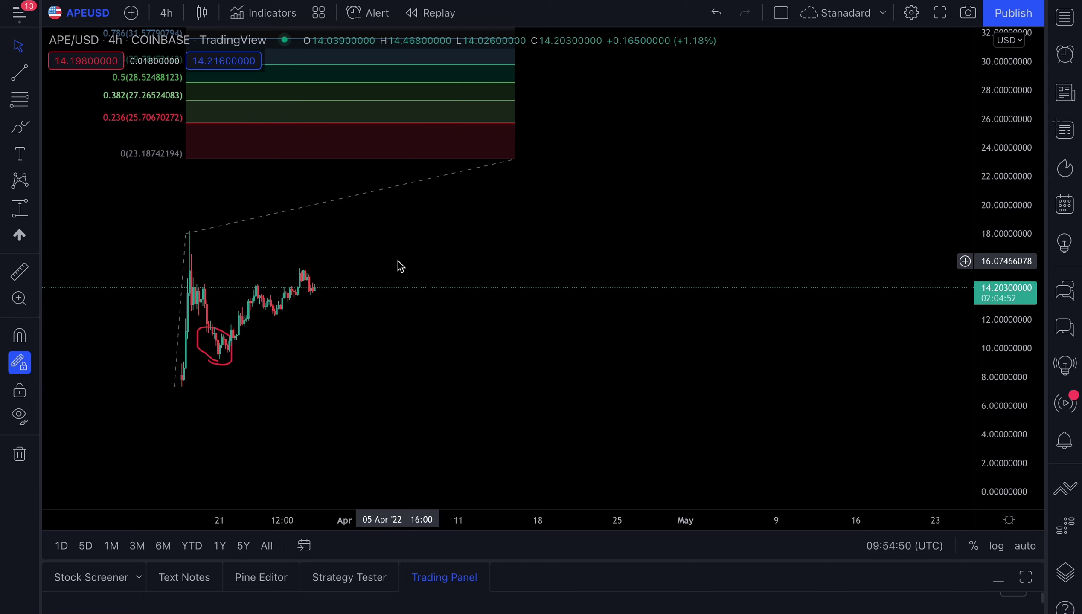
{"action": "left_click_drag", "start_coordinate": [1014, 362], "coordinate": [1014, 320]}
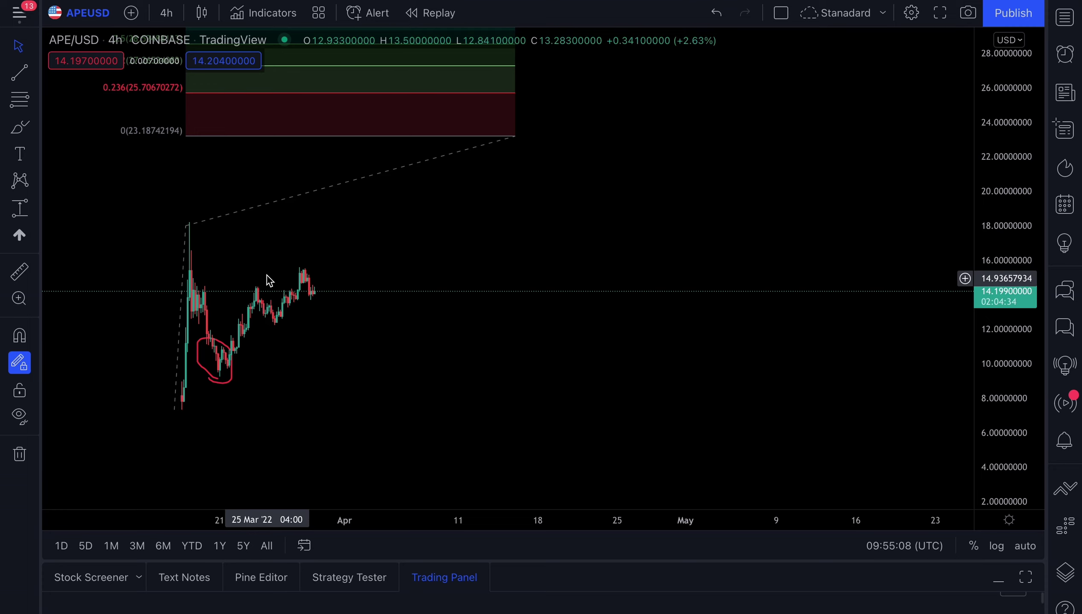
{"action": "left_click", "coordinate": [20, 208]}
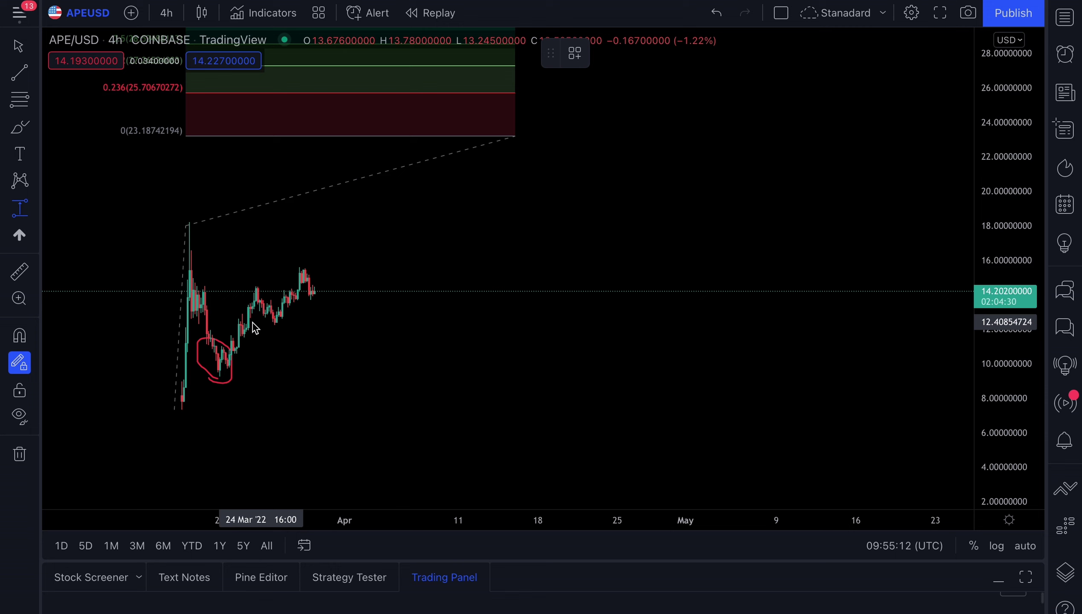
{"action": "left_click", "coordinate": [258, 288], "text": "shift"}
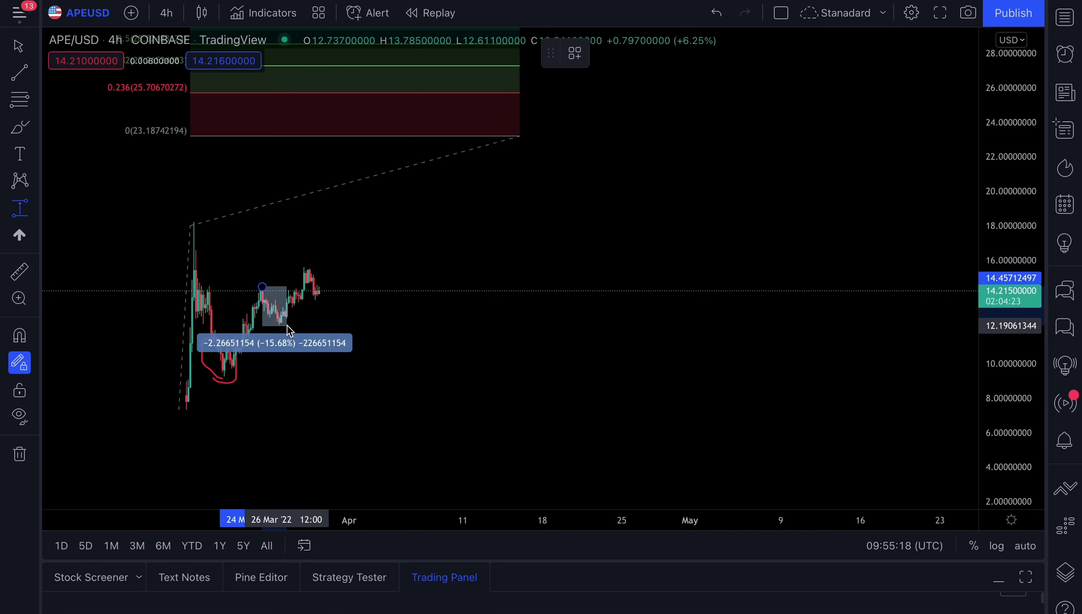
{"action": "left_click", "coordinate": [286, 326]}
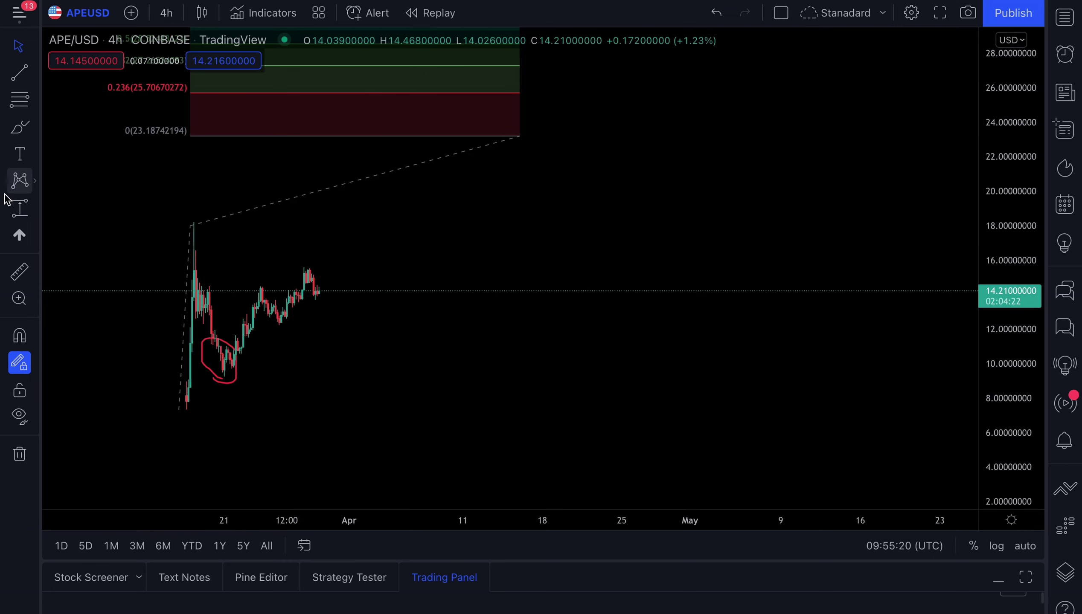
{"action": "left_click", "coordinate": [308, 268], "text": "shift"}
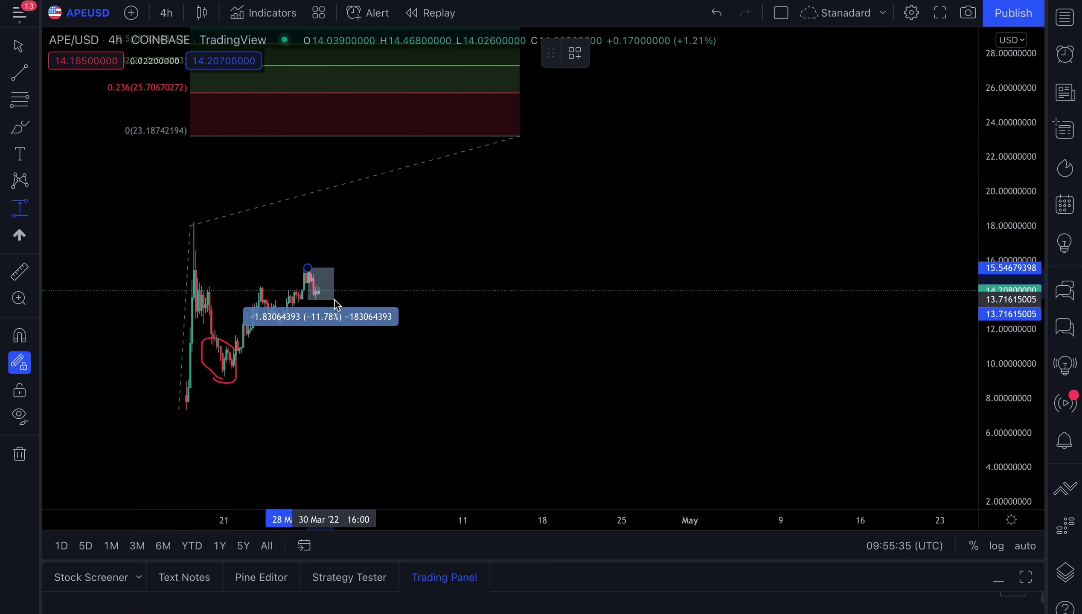
{"action": "key", "text": "Escape"}
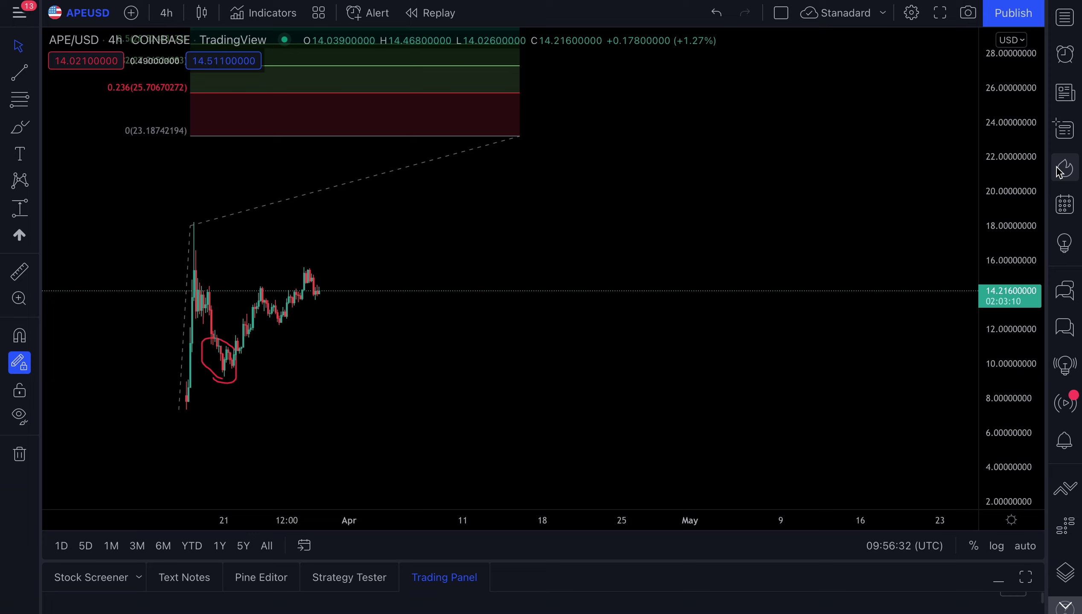
Step: Zoom, pan and rescale the chart until Fibonacci levels through 0.786 (31.58) and 1 (33.86) fit
{"action": "left_click_drag", "start_coordinate": [1011, 172], "coordinate": [1011, 231]}
{"action": "mouse_move", "coordinate": [456, 484]}
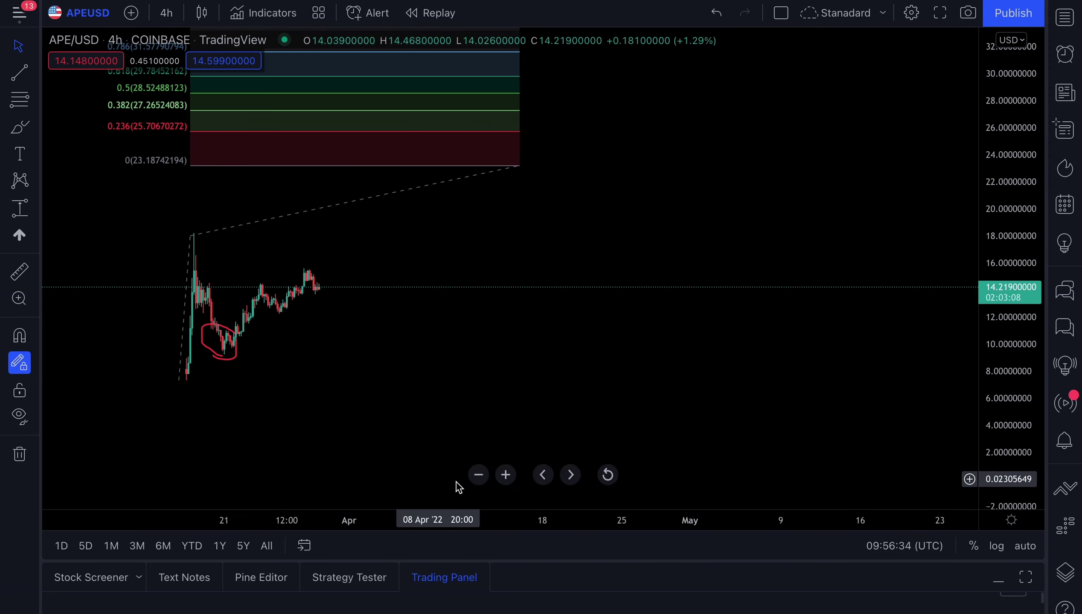
{"action": "left_click", "coordinate": [506, 475]}
{"action": "left_click_drag", "start_coordinate": [319, 408], "coordinate": [514, 404]}
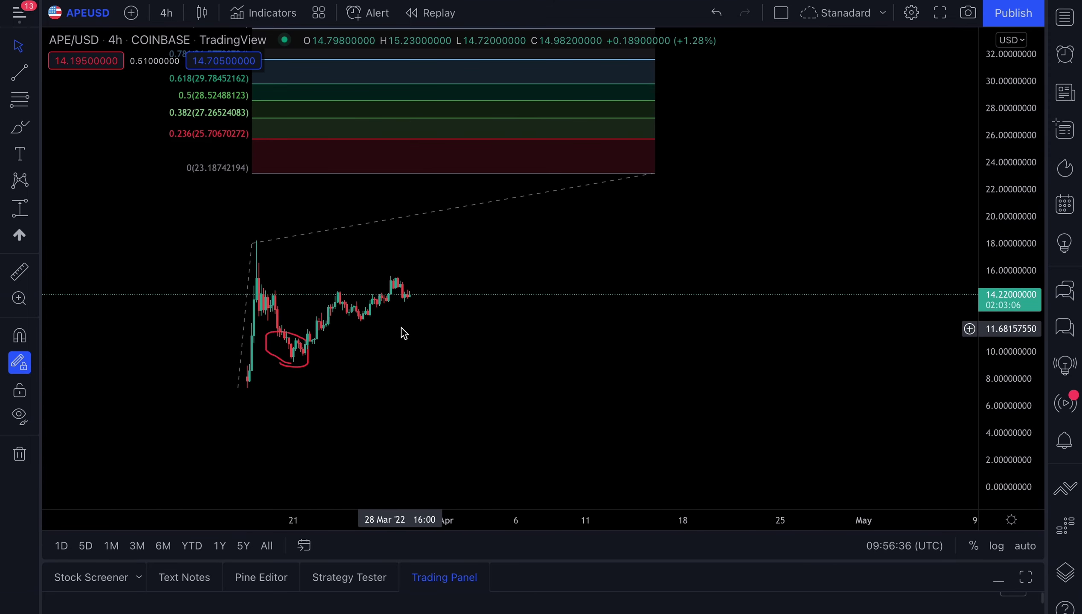
{"action": "left_click_drag", "start_coordinate": [406, 295], "coordinate": [359, 323]}
{"action": "left_click_drag", "start_coordinate": [466, 264], "coordinate": [466, 282]}
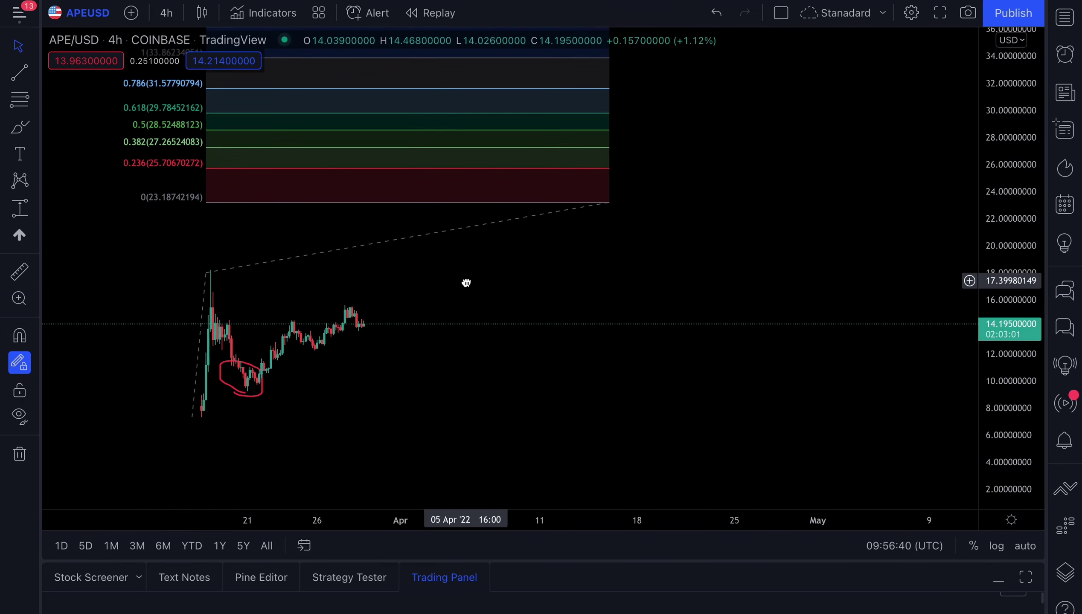
{"action": "left_click_drag", "start_coordinate": [1022, 183], "coordinate": [1018, 102]}
{"action": "left_click_drag", "start_coordinate": [775, 162], "coordinate": [773, 212]}
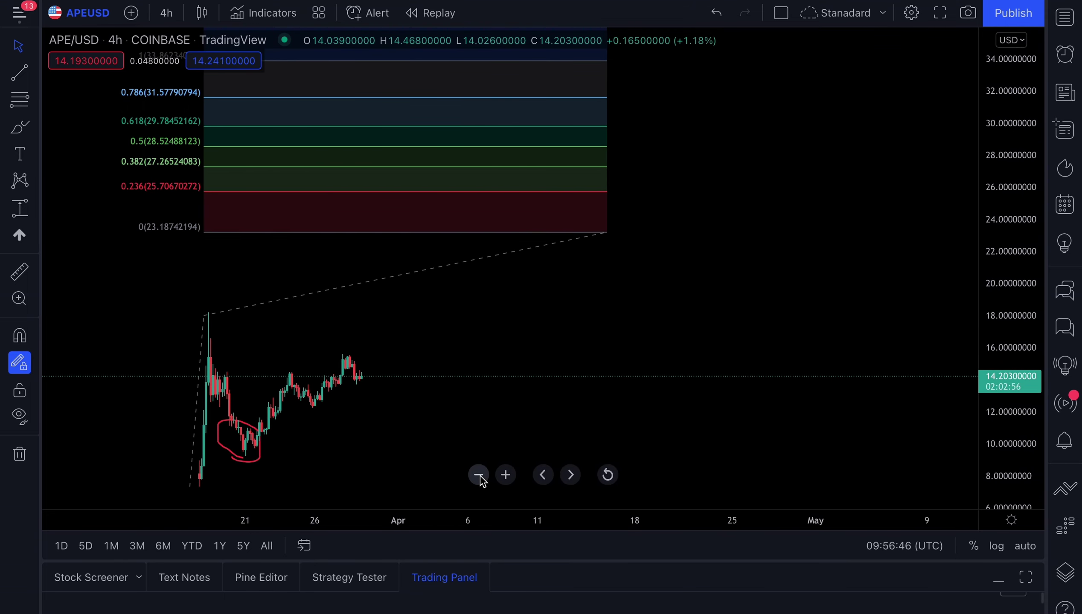
{"action": "left_click", "coordinate": [478, 475]}
{"action": "scroll", "coordinate": [604, 428], "scroll_direction": "right", "scroll_amount": 5}
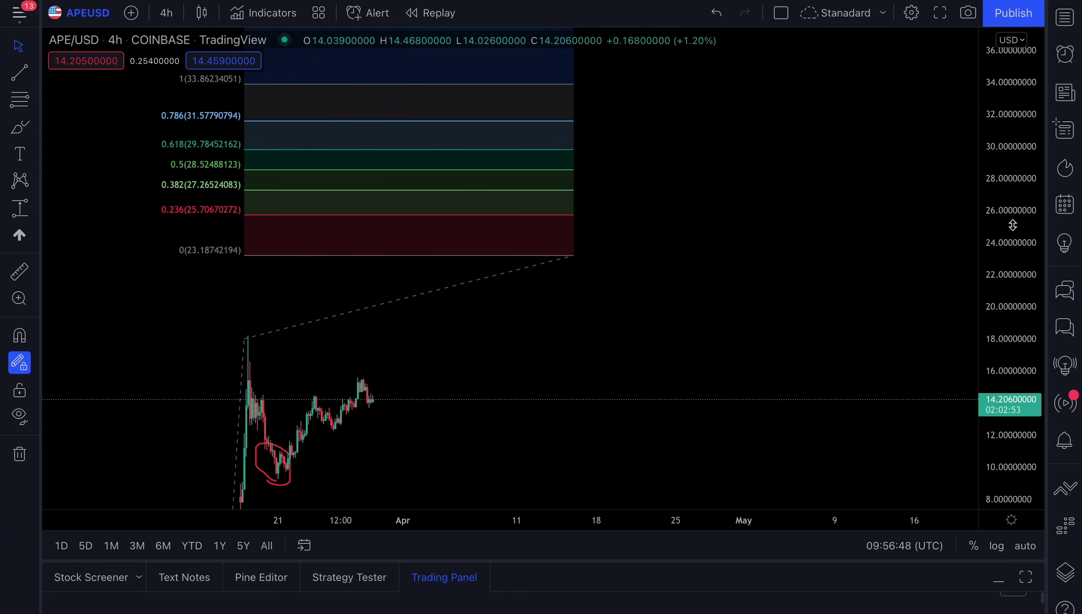
{"action": "left_click_drag", "start_coordinate": [1015, 222], "coordinate": [1006, 355]}
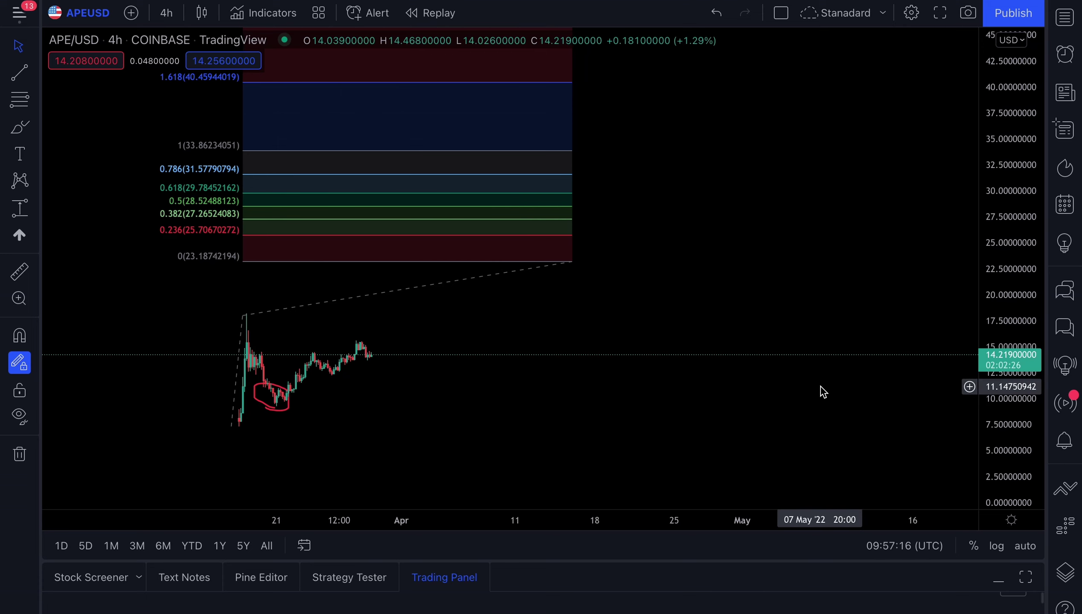
{"action": "left_click_drag", "start_coordinate": [1005, 380], "coordinate": [1007, 340]}
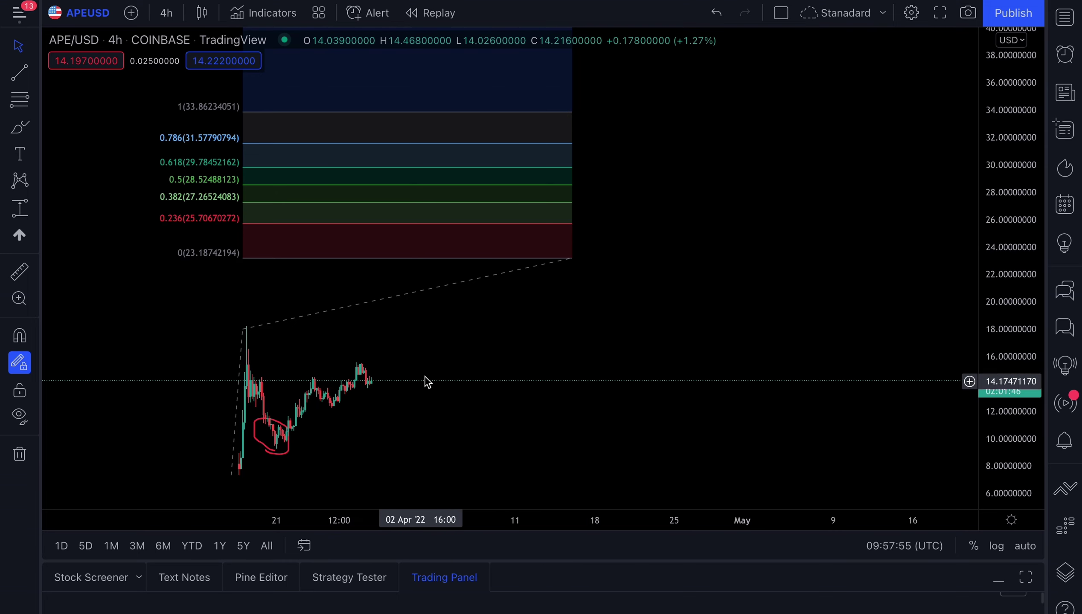
Step: Brush a red path from the latest candles dipping near 12, then rising to 23.19, deleting a false start
{"action": "mouse_move", "coordinate": [1014, 386]}
{"action": "left_mouse_down"}
{"action": "mouse_move", "coordinate": [1017, 355]}
{"action": "mouse_move", "coordinate": [1016, 378]}
{"action": "left_mouse_up"}
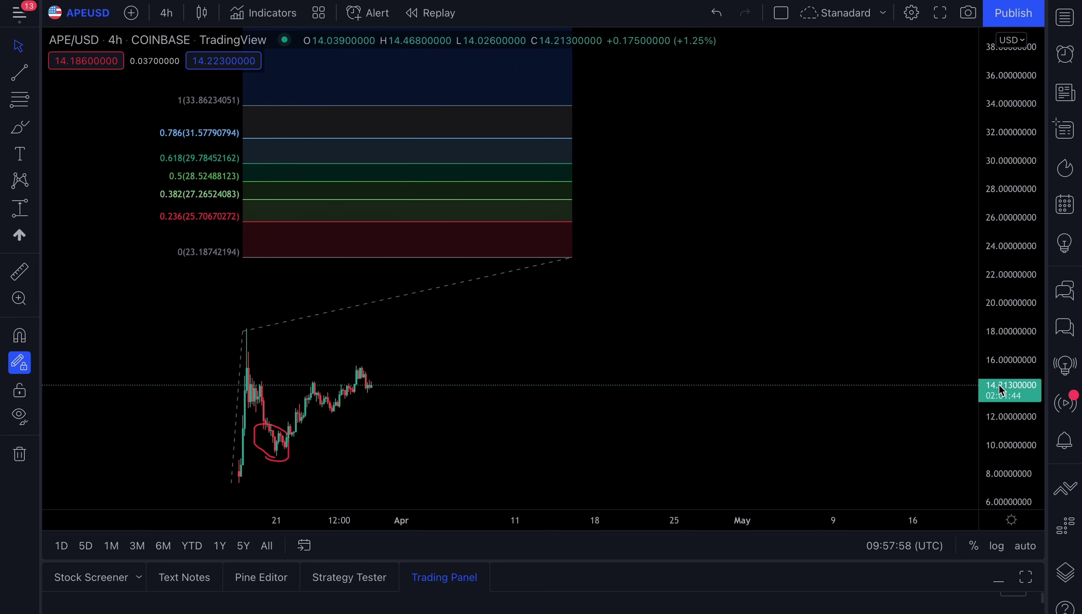
{"action": "left_click", "coordinate": [22, 135]}
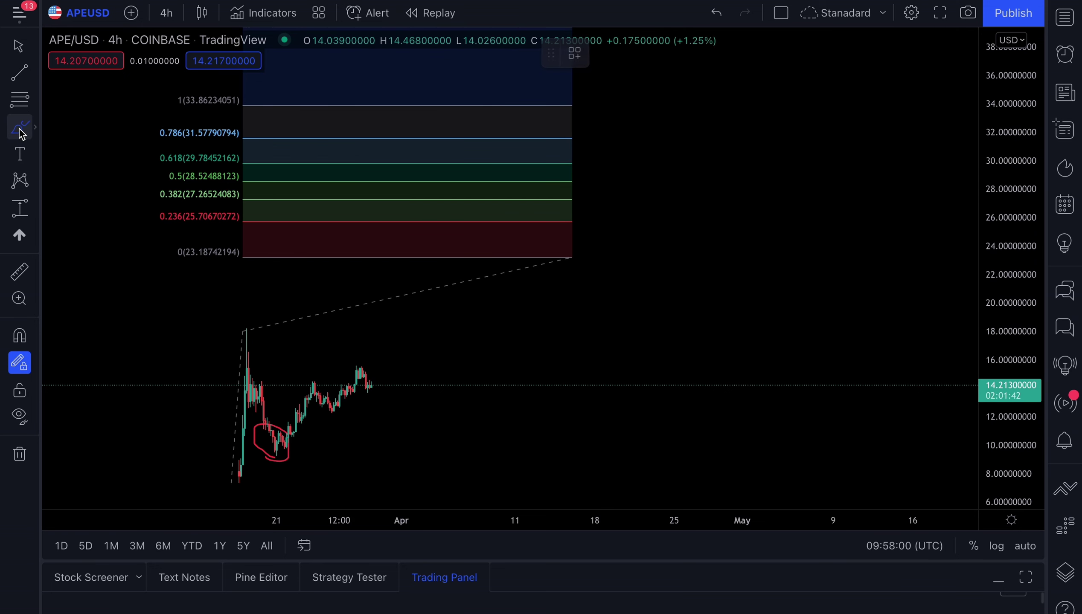
{"action": "left_click", "coordinate": [378, 391]}
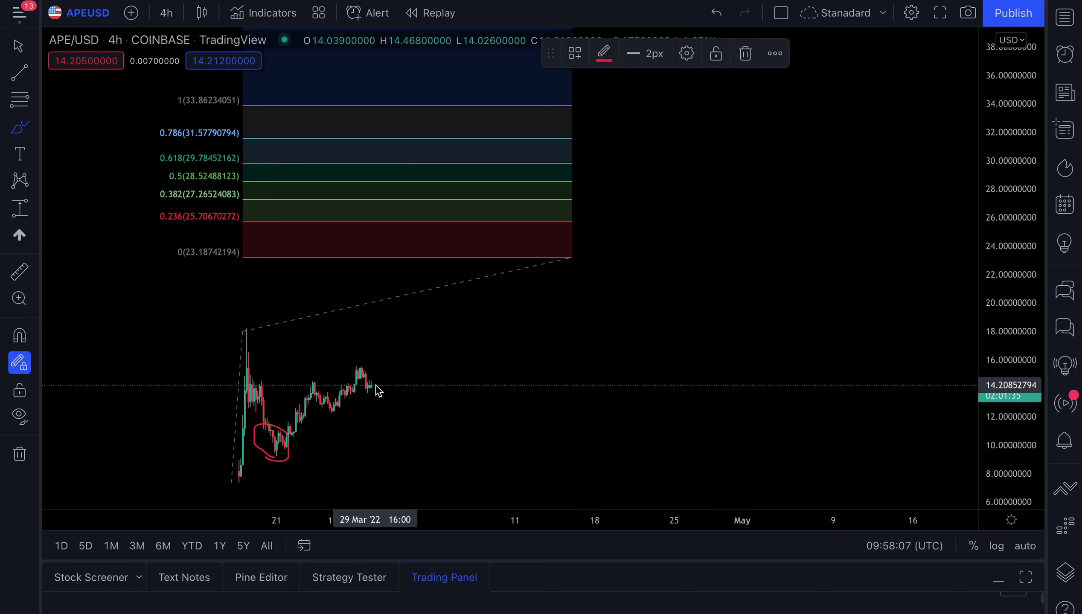
{"action": "mouse_move", "coordinate": [378, 388]}
{"action": "left_mouse_down"}
{"action": "mouse_move", "coordinate": [388, 416]}
{"action": "mouse_move", "coordinate": [396, 403]}
{"action": "mouse_move", "coordinate": [379, 393]}
{"action": "mouse_move", "coordinate": [390, 413]}
{"action": "left_mouse_up"}
{"action": "left_click", "coordinate": [745, 53]}
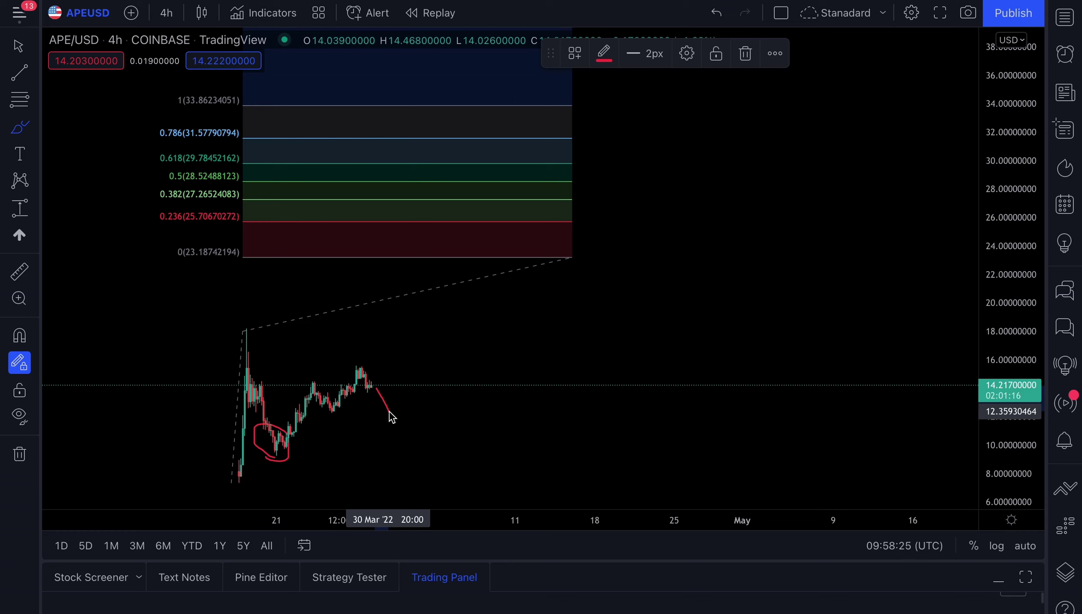
{"action": "mouse_move", "coordinate": [390, 413]}
{"action": "left_mouse_down"}
{"action": "mouse_move", "coordinate": [432, 317]}
{"action": "mouse_move", "coordinate": [480, 267]}
{"action": "left_mouse_up"}
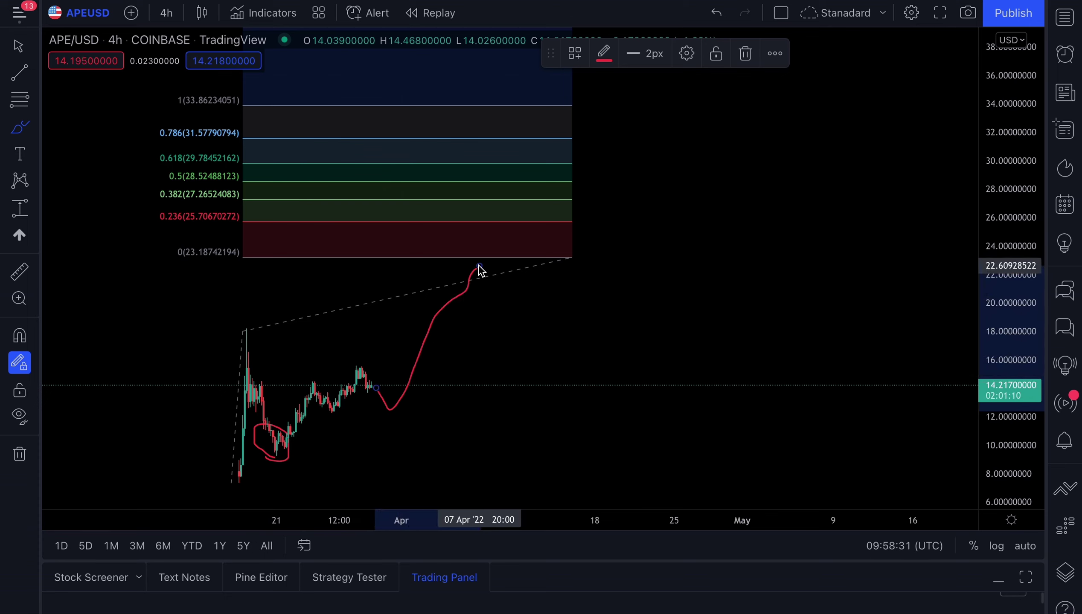
{"action": "left_click_drag", "start_coordinate": [461, 268], "coordinate": [485, 269]}
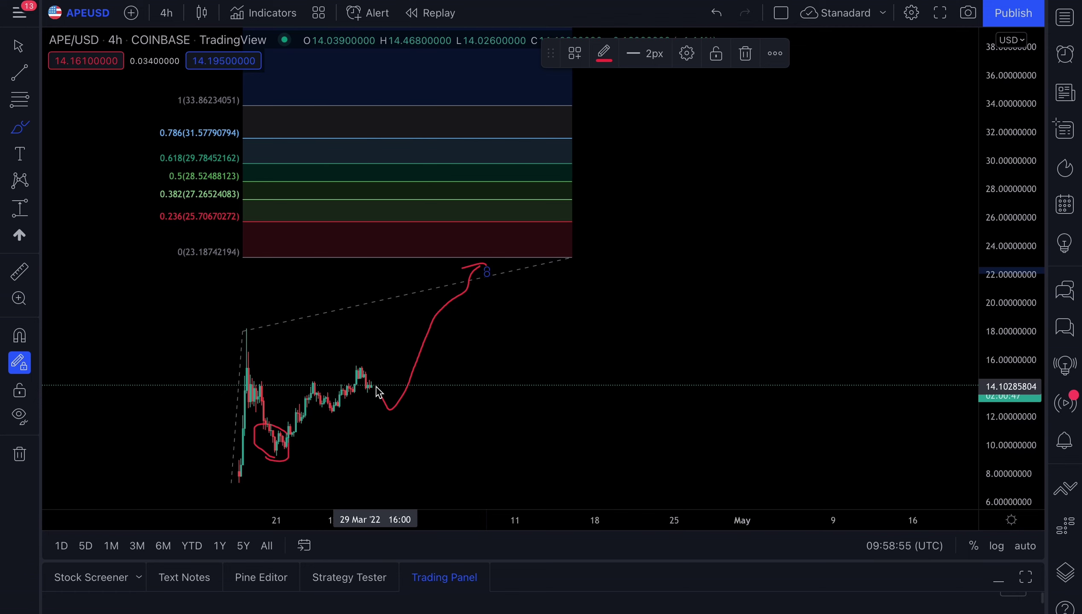
Step: Brush a second red path climbing from the latest candles past the 23.19 level
{"action": "mouse_move", "coordinate": [377, 386]}
{"action": "left_mouse_down"}
{"action": "mouse_move", "coordinate": [399, 289]}
{"action": "mouse_move", "coordinate": [413, 294]}
{"action": "mouse_move", "coordinate": [419, 322]}
{"action": "mouse_move", "coordinate": [422, 311]}
{"action": "mouse_move", "coordinate": [431, 318]}
{"action": "mouse_move", "coordinate": [442, 245]}
{"action": "mouse_move", "coordinate": [434, 256]}
{"action": "mouse_move", "coordinate": [457, 260]}
{"action": "left_mouse_up"}
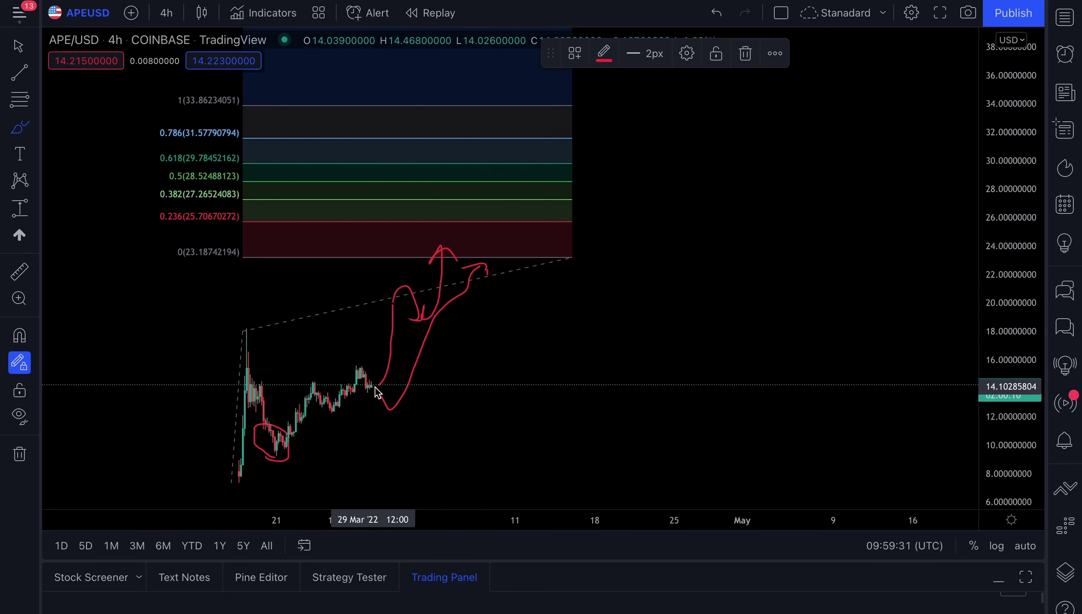
Step: Brush a wavy red path running sideways around 12–14 to the right
{"action": "mouse_move", "coordinate": [376, 387]}
{"action": "left_mouse_down"}
{"action": "mouse_move", "coordinate": [413, 418]}
{"action": "mouse_move", "coordinate": [488, 410]}
{"action": "mouse_move", "coordinate": [494, 392]}
{"action": "mouse_move", "coordinate": [499, 409]}
{"action": "mouse_move", "coordinate": [516, 397]}
{"action": "mouse_move", "coordinate": [544, 412]}
{"action": "mouse_move", "coordinate": [554, 394]}
{"action": "mouse_move", "coordinate": [563, 415]}
{"action": "mouse_move", "coordinate": [577, 365]}
{"action": "mouse_move", "coordinate": [582, 405]}
{"action": "left_mouse_up"}
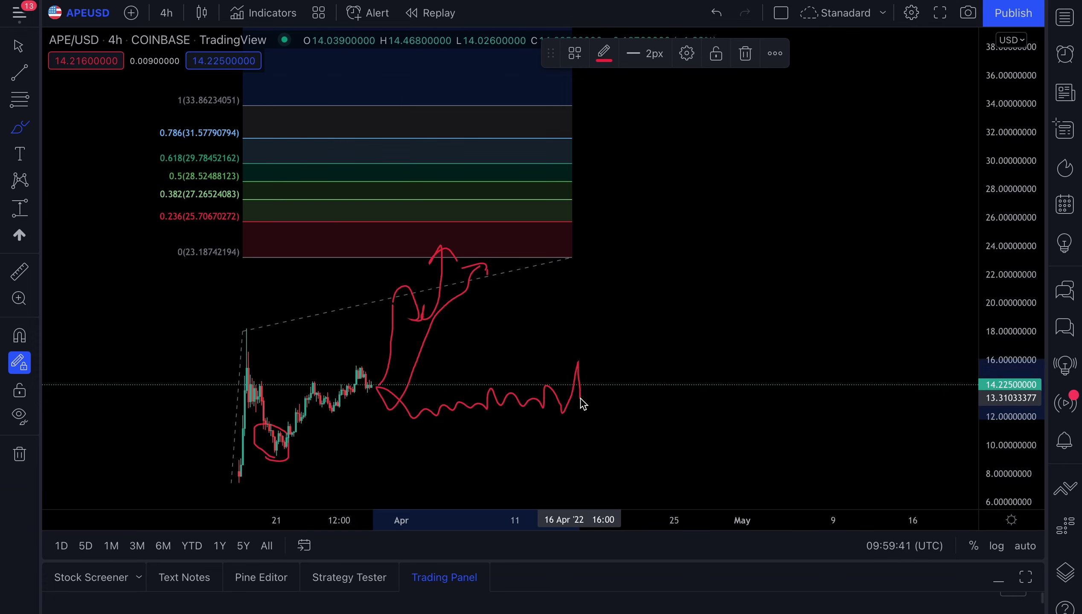
Step: Delete the wavy sideways red path, keeping the two paths toward 23.19
{"action": "left_click", "coordinate": [746, 56]}
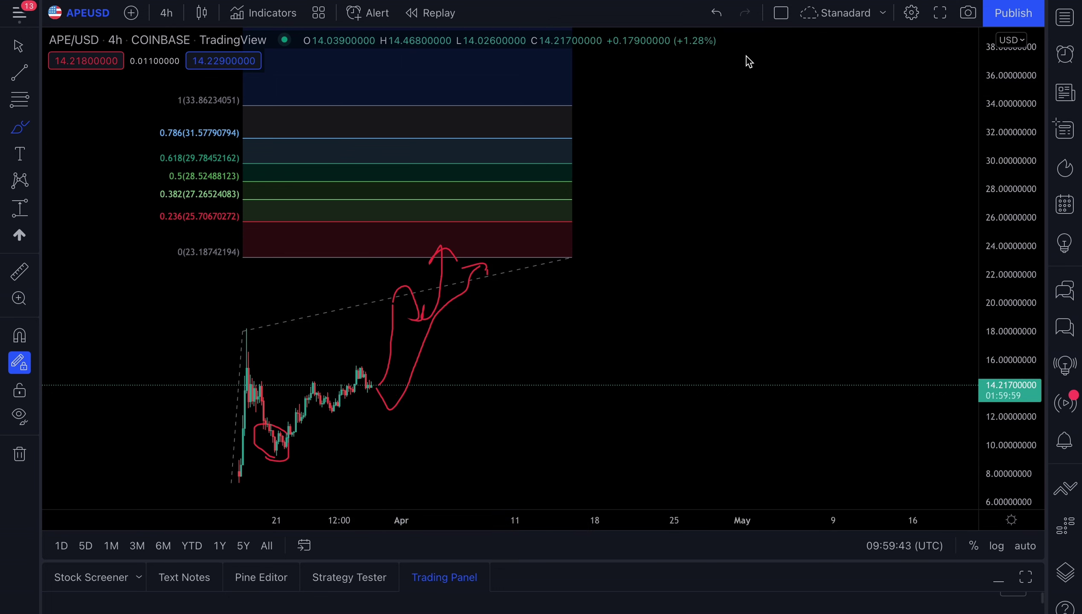